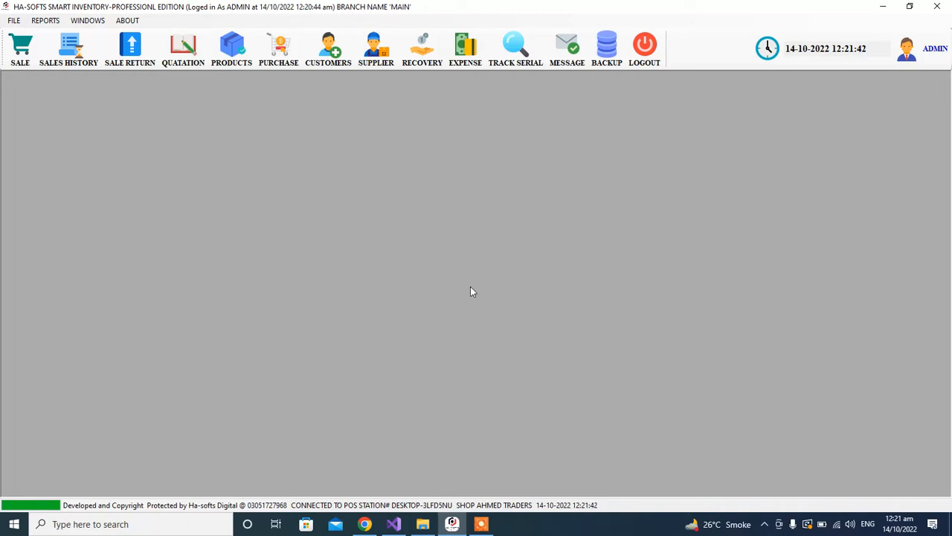
In the Customers form, enter the new customer's full name, phone number and address ABC.
{"action": "left_click", "coordinate": [329, 58]}
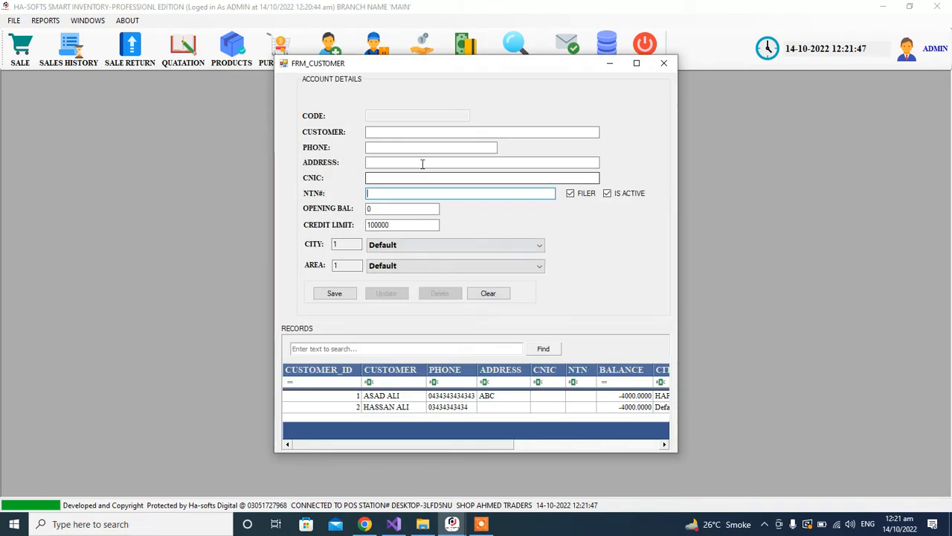
{"action": "left_click", "coordinate": [379, 132]}
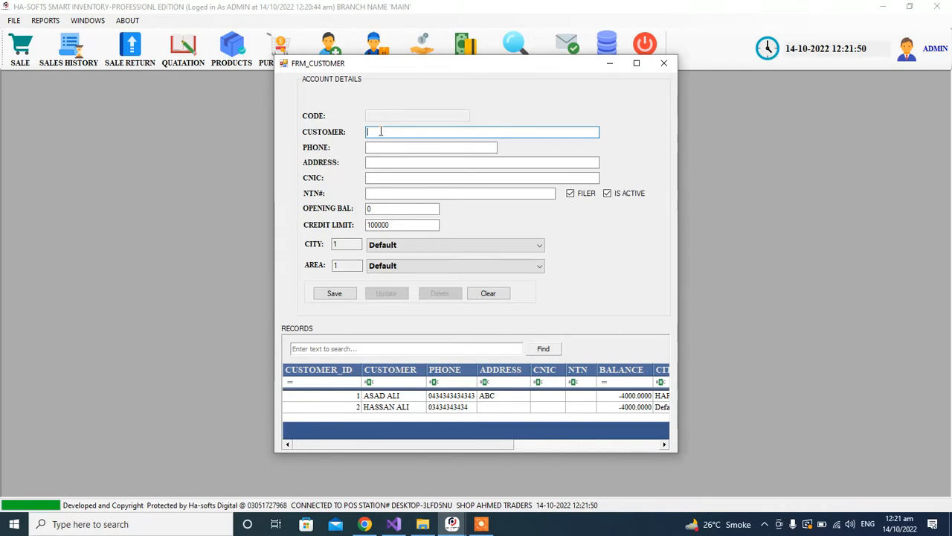
{"action": "left_click", "coordinate": [401, 147]}
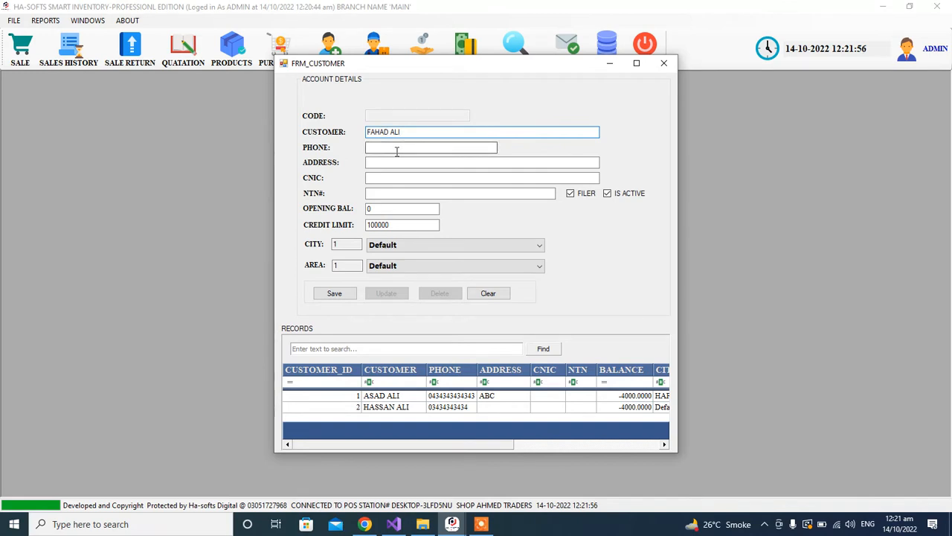
{"action": "type", "text": "343434343434"}
{"action": "key", "text": "Tab"}
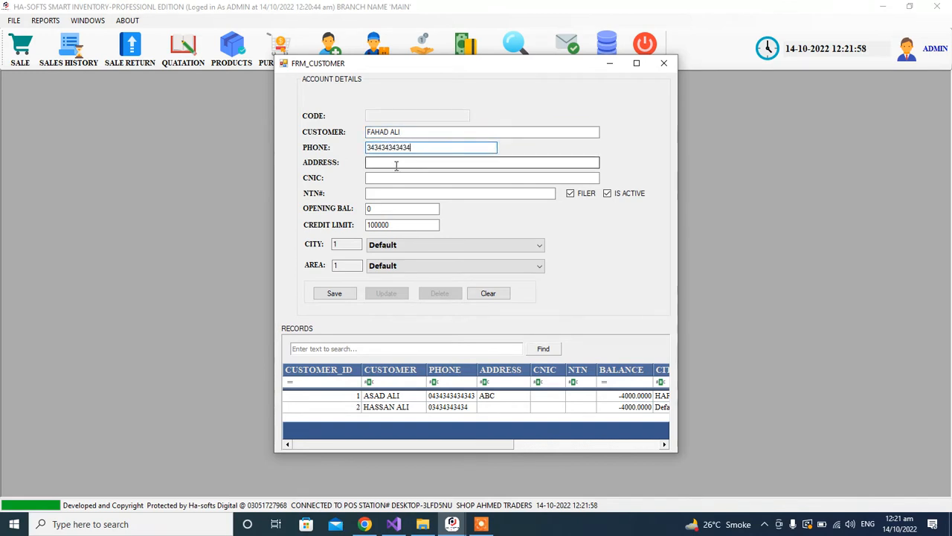
{"action": "type", "text": "AC"}
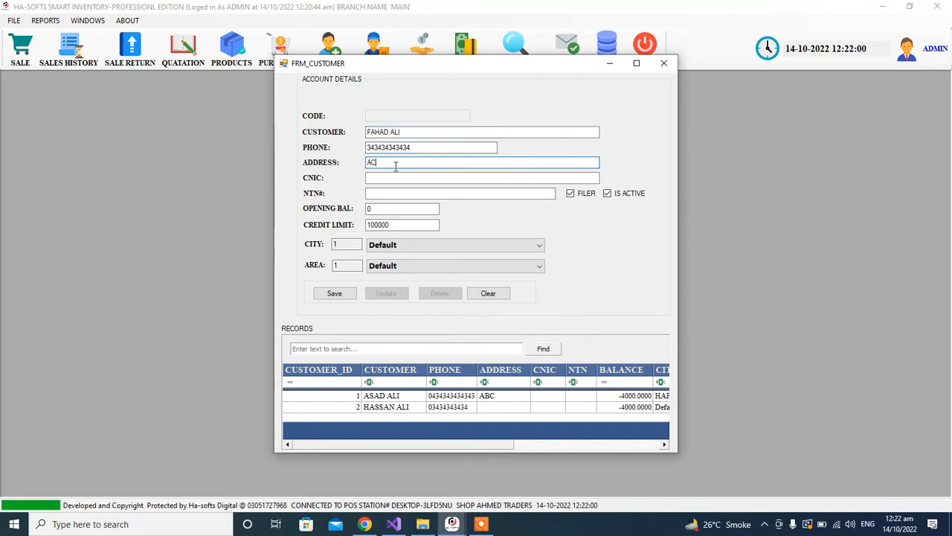
{"action": "key", "text": "BackSpace"}
{"action": "type", "text": "BC"}
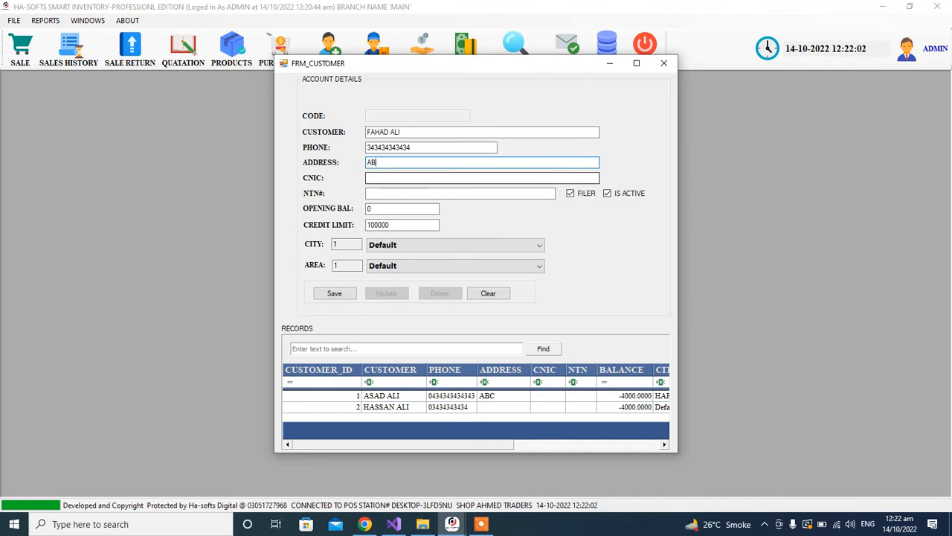
Enter the customer's CNIC number and an opening balance of 10000, then save the customer.
{"action": "left_click", "coordinate": [381, 179]}
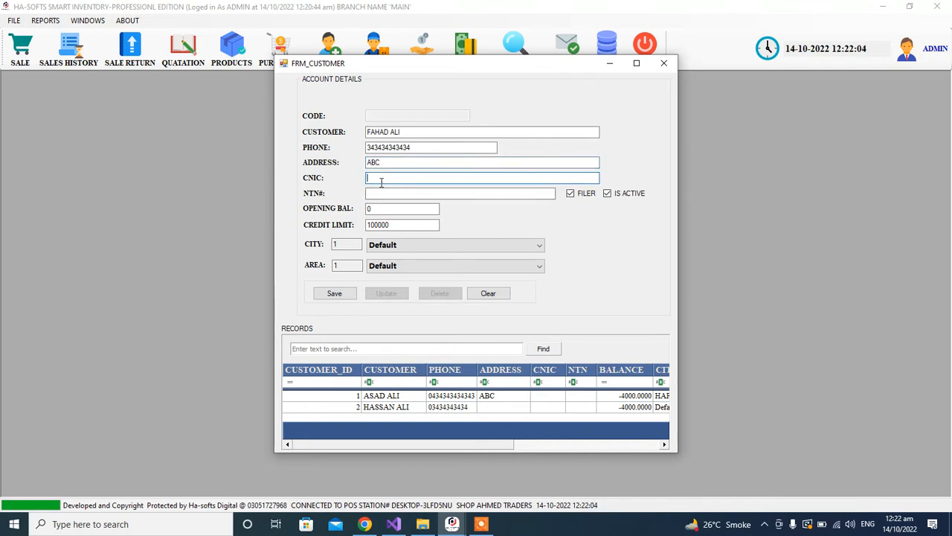
{"action": "left_click", "coordinate": [395, 195]}
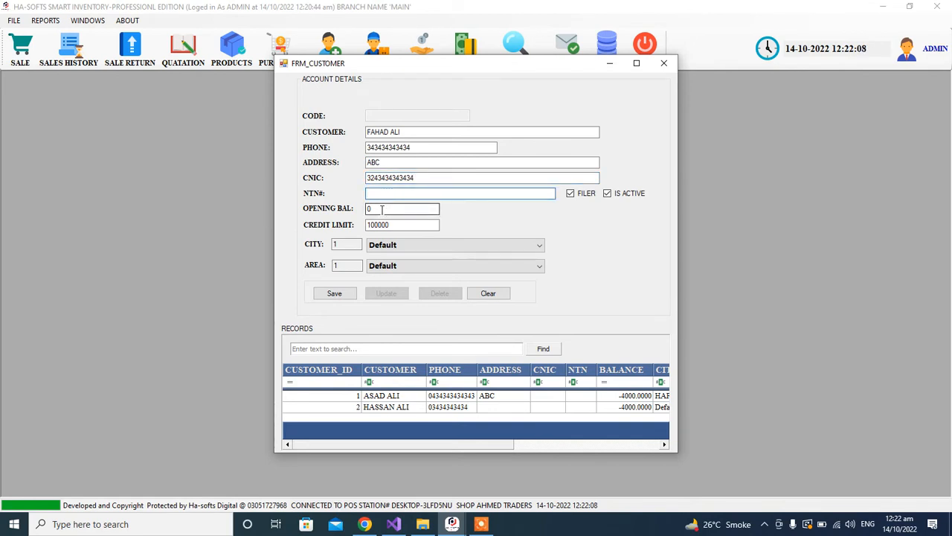
{"action": "left_click", "coordinate": [381, 210]}
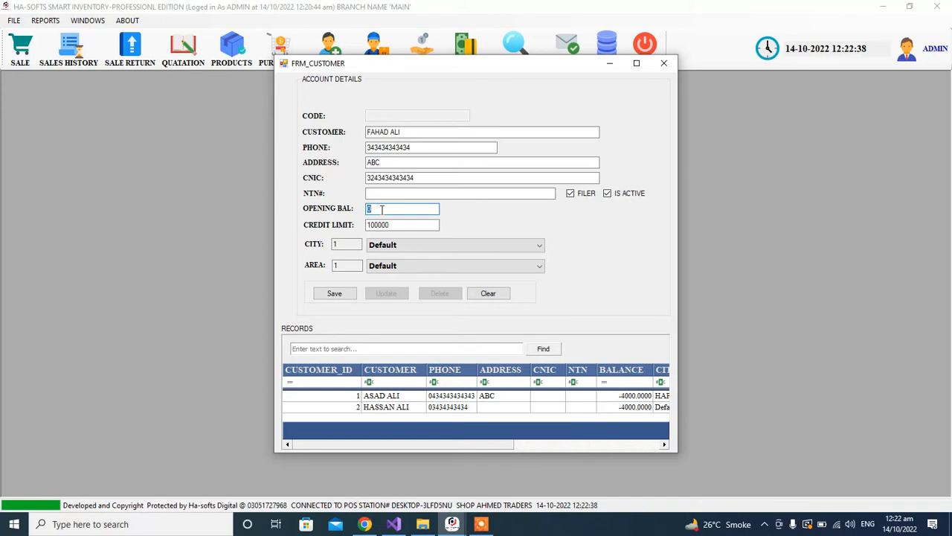
{"action": "type", "text": "10000"}
{"action": "left_click", "coordinate": [335, 293]}
Confirm the Records grid shows the new third customer with a 10000.0000 balance and 100000 credit limit.
{"action": "left_click", "coordinate": [522, 304]}
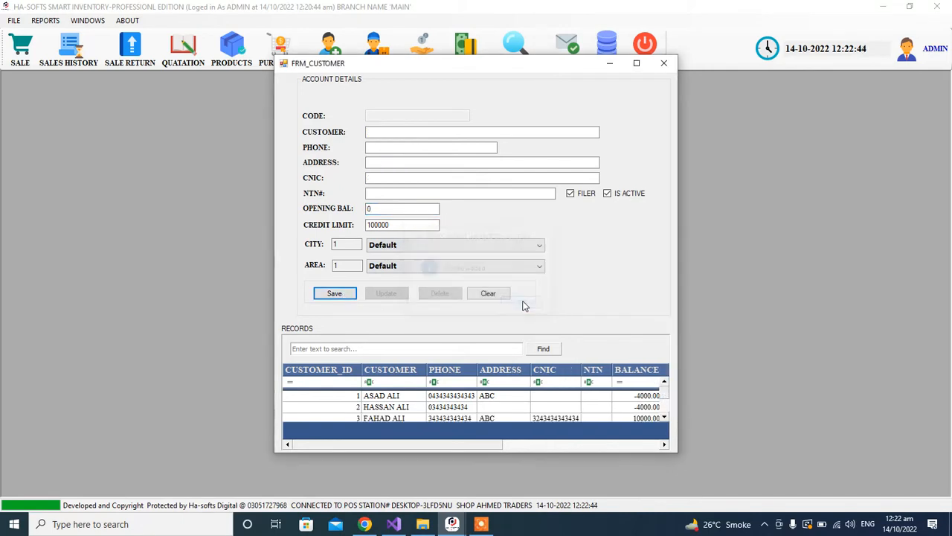
{"action": "left_click_drag", "start_coordinate": [496, 462], "coordinate": [496, 494]}
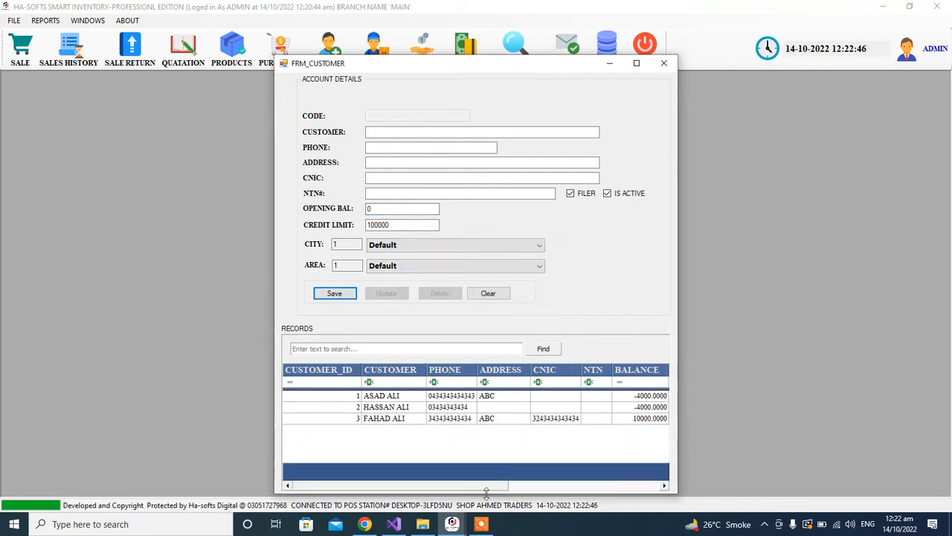
{"action": "left_click_drag", "start_coordinate": [390, 485], "coordinate": [499, 485]}
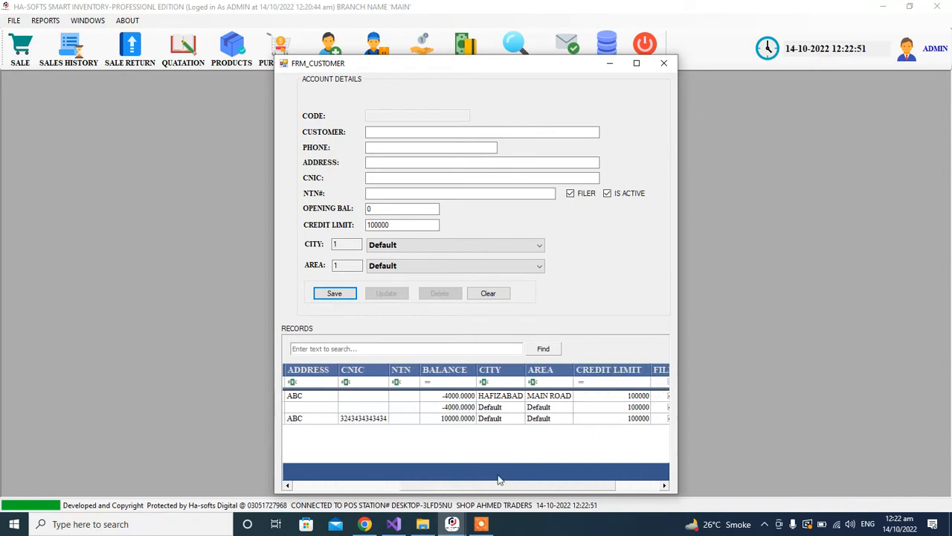
{"action": "left_click", "coordinate": [459, 420]}
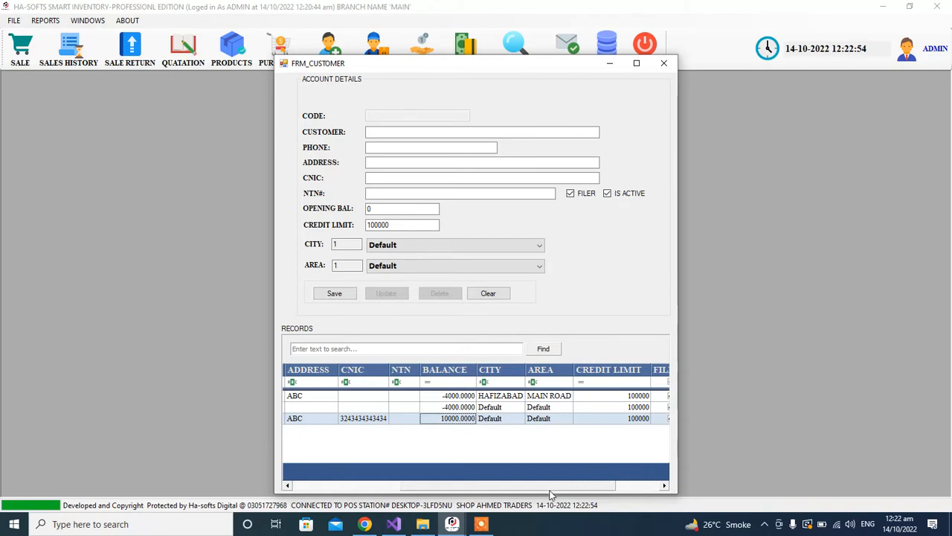
{"action": "left_click_drag", "start_coordinate": [548, 489], "coordinate": [424, 490]}
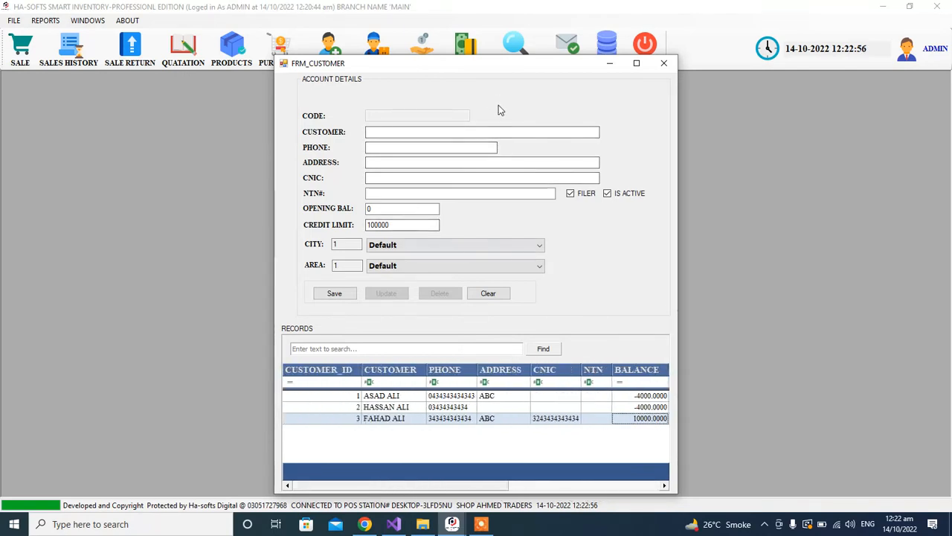
{"action": "left_click", "coordinate": [398, 132]}
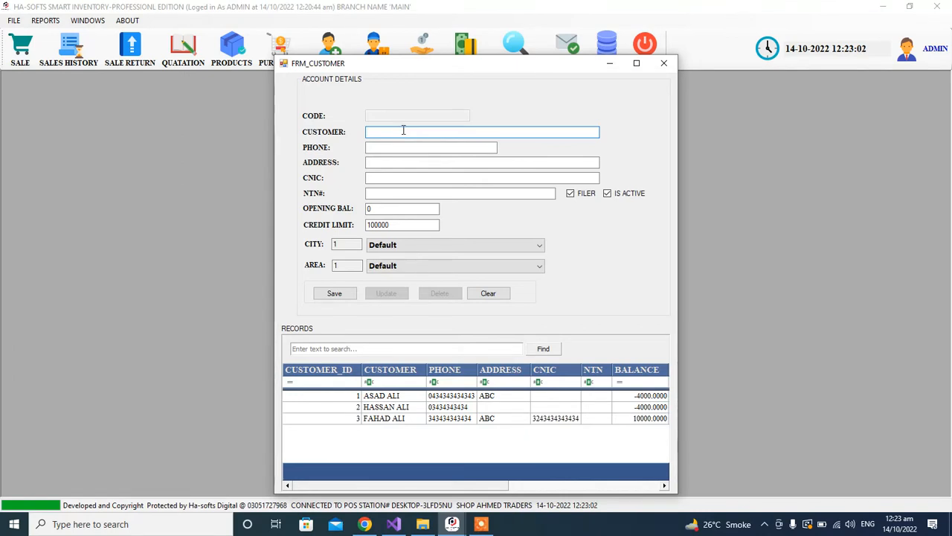
Check the second customer's -4000.0000 and the new customer's 10000.0000 opening balances, then close the customer form.
{"action": "left_click", "coordinate": [405, 407]}
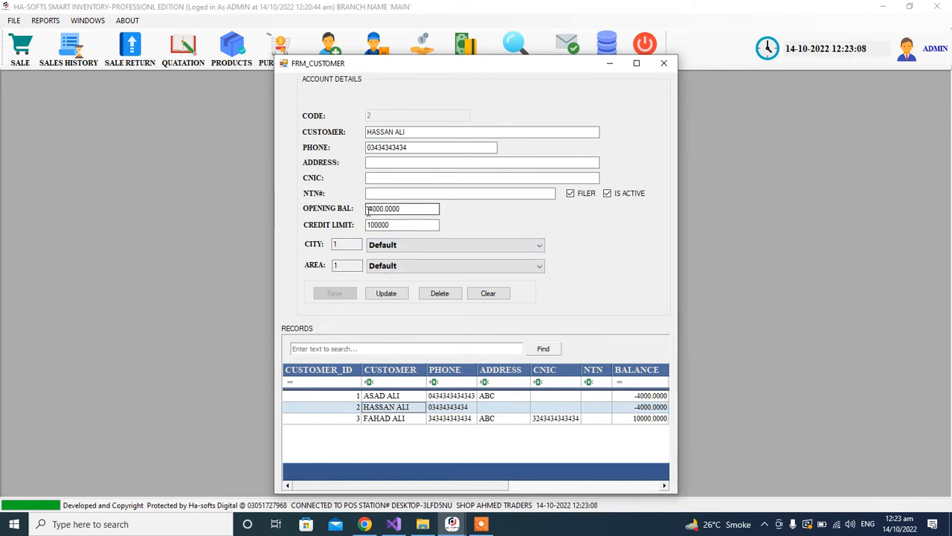
{"action": "left_click", "coordinate": [368, 209]}
{"action": "left_click_drag", "start_coordinate": [368, 210], "coordinate": [415, 208]}
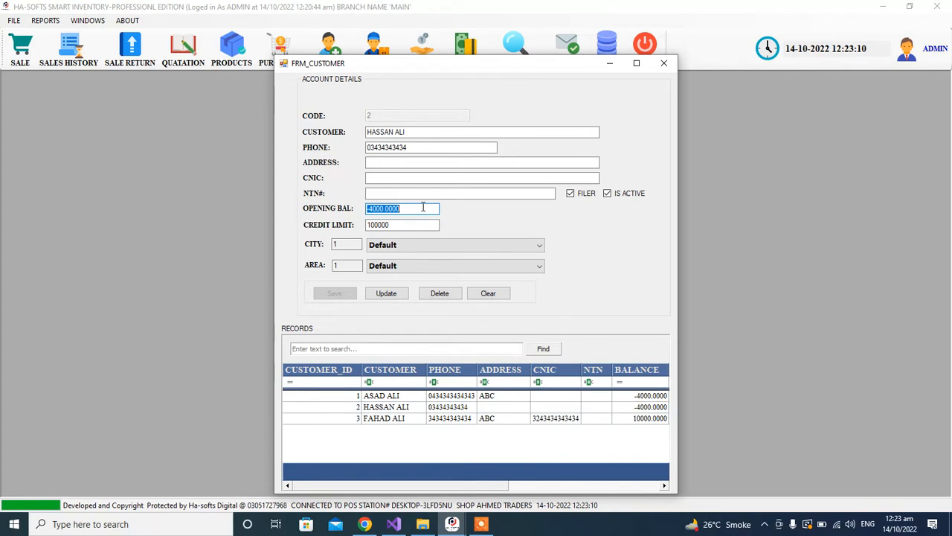
{"action": "left_click", "coordinate": [423, 208]}
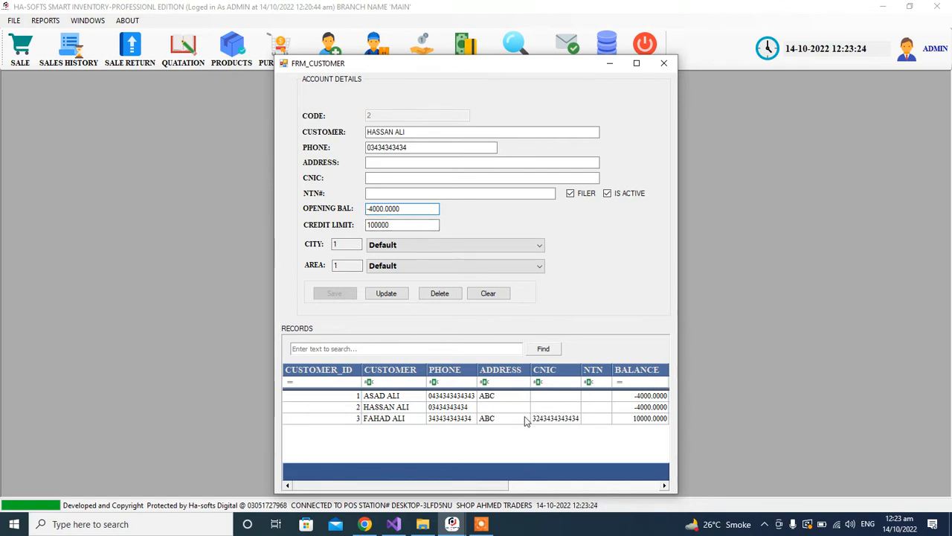
{"action": "left_click", "coordinate": [500, 421]}
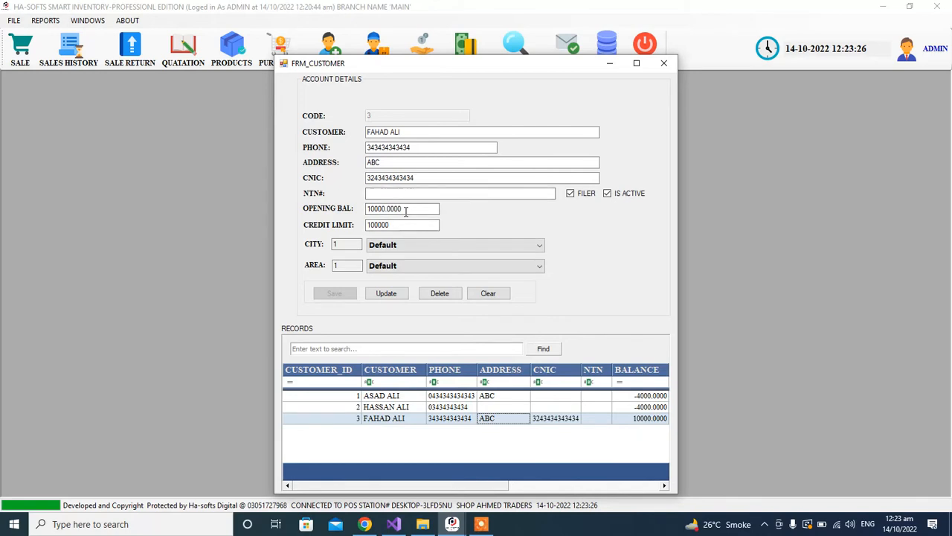
{"action": "left_click", "coordinate": [665, 65]}
Replace supplier YOUNUS TRADERS' 1000.0000 opening balance with -1000 and close the supplier form.
{"action": "left_click", "coordinate": [378, 52]}
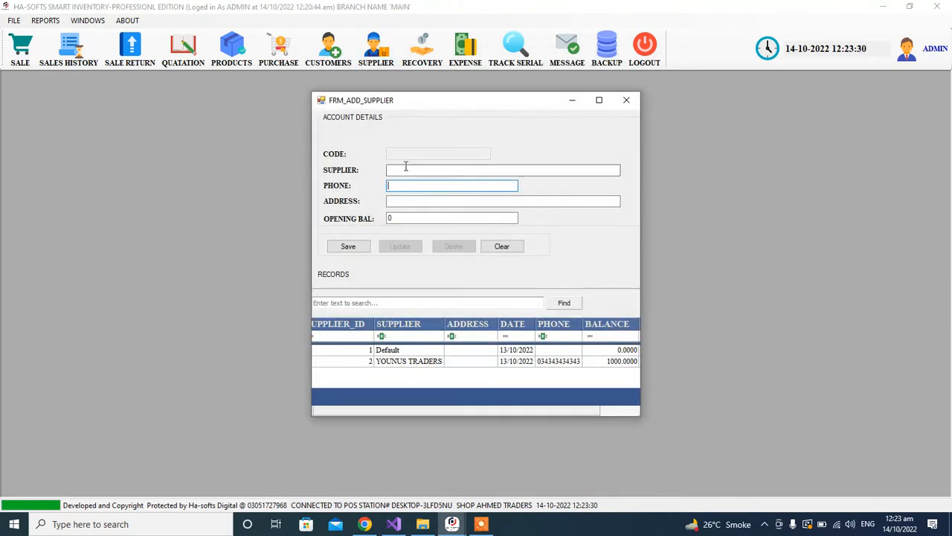
{"action": "left_click", "coordinate": [414, 361]}
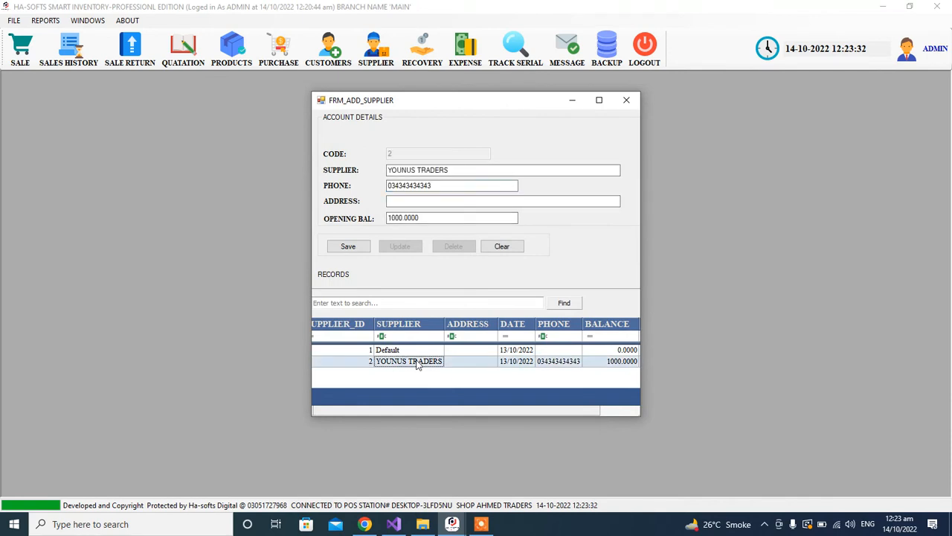
{"action": "left_click", "coordinate": [390, 218]}
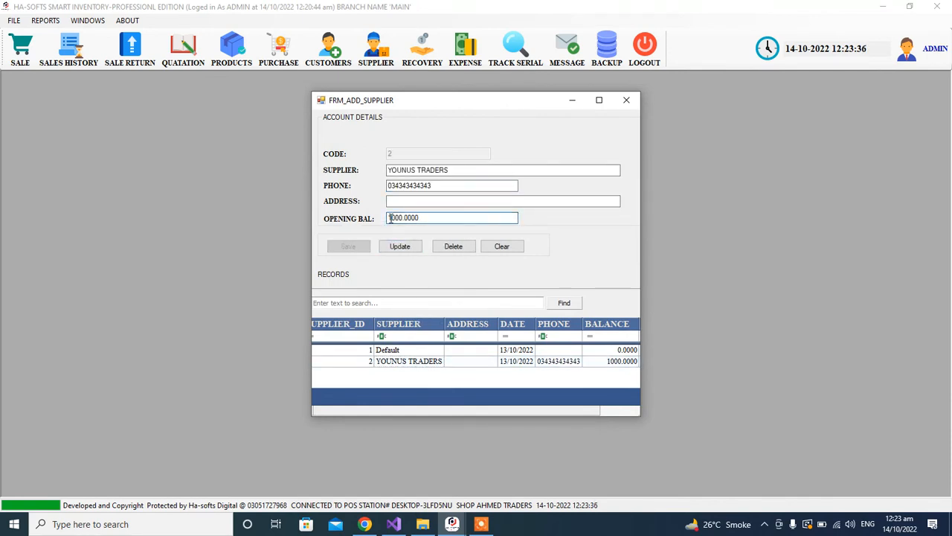
{"action": "double_click", "coordinate": [390, 218]}
{"action": "type", "text": "10"}
{"action": "key", "text": "BackSpace"}
{"action": "key", "text": "BackSpace"}
{"action": "type", "text": "1000"}
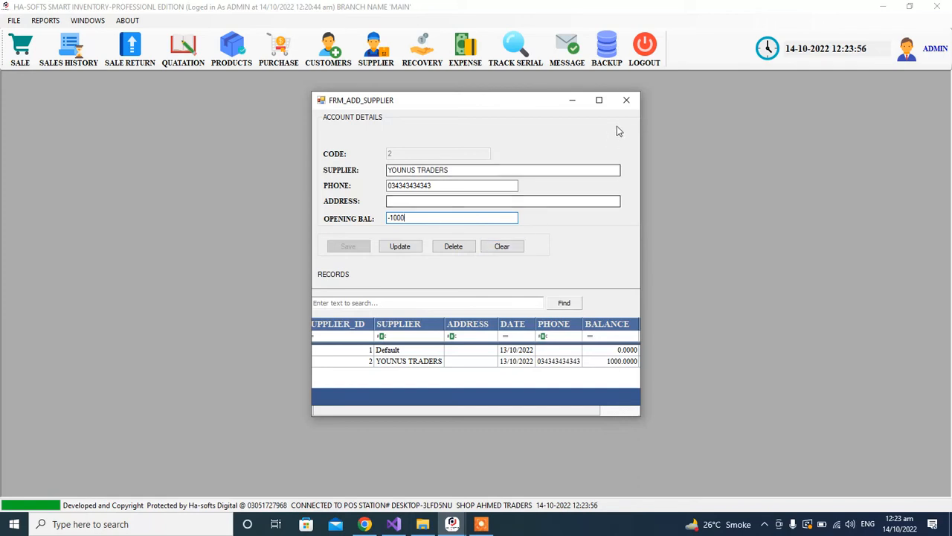
{"action": "left_click", "coordinate": [626, 102]}
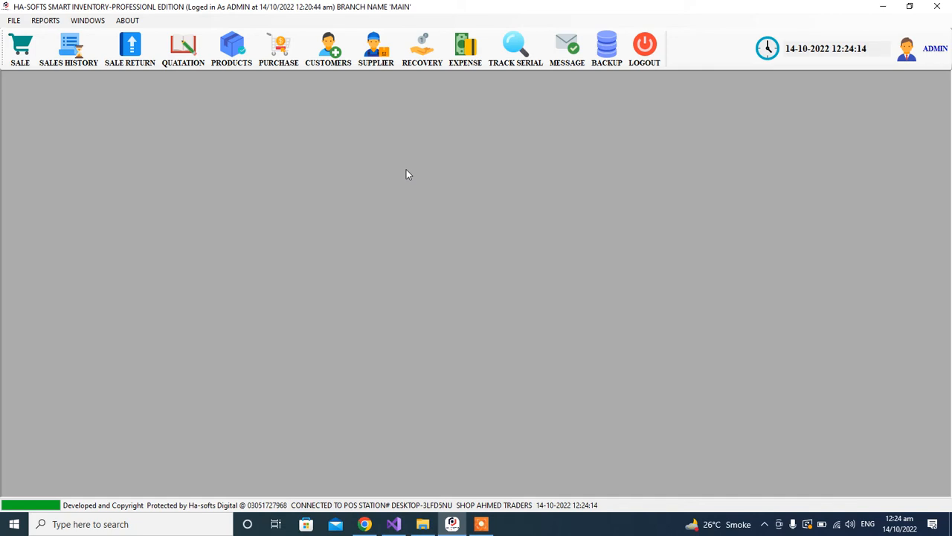
Open File > Basic Data > Expense Type and save RENT as a new expense type.
{"action": "left_click", "coordinate": [13, 21]}
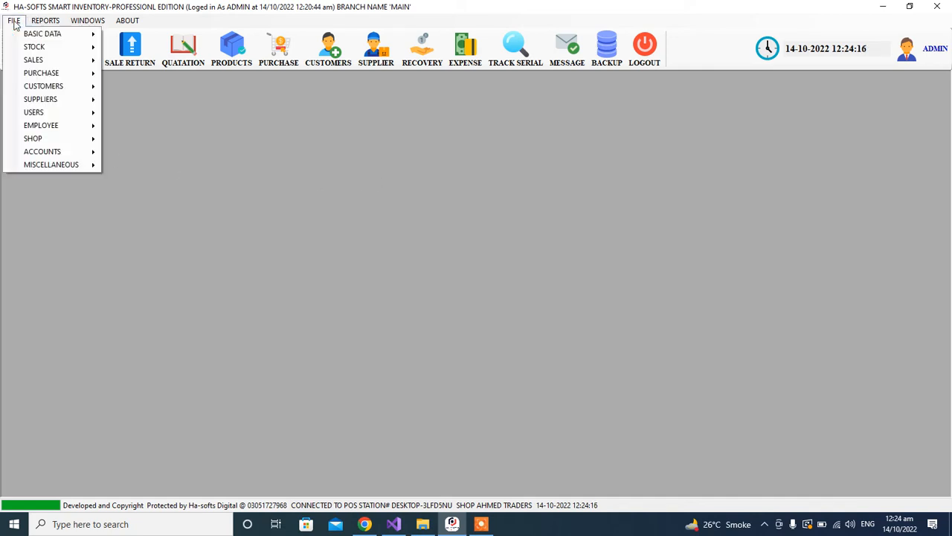
{"action": "mouse_move", "coordinate": [88, 37]}
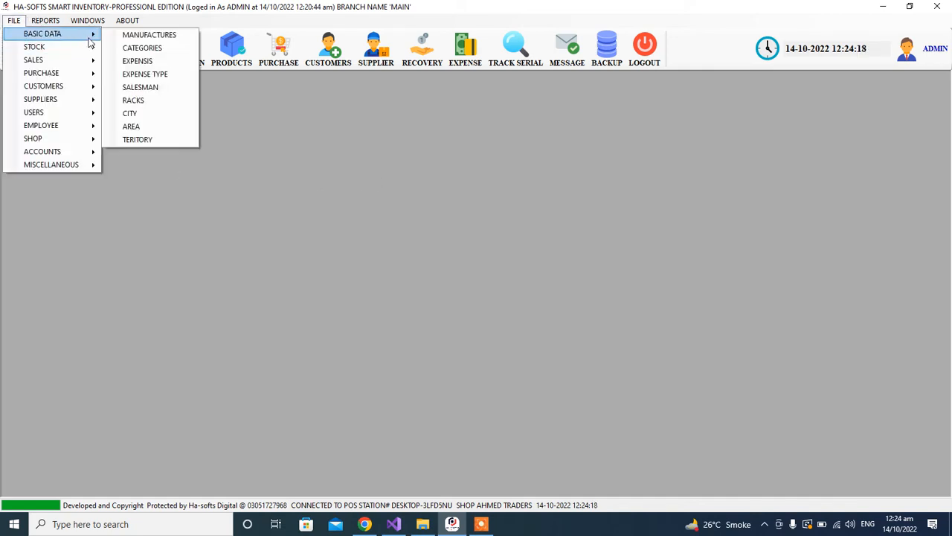
{"action": "left_click", "coordinate": [153, 74]}
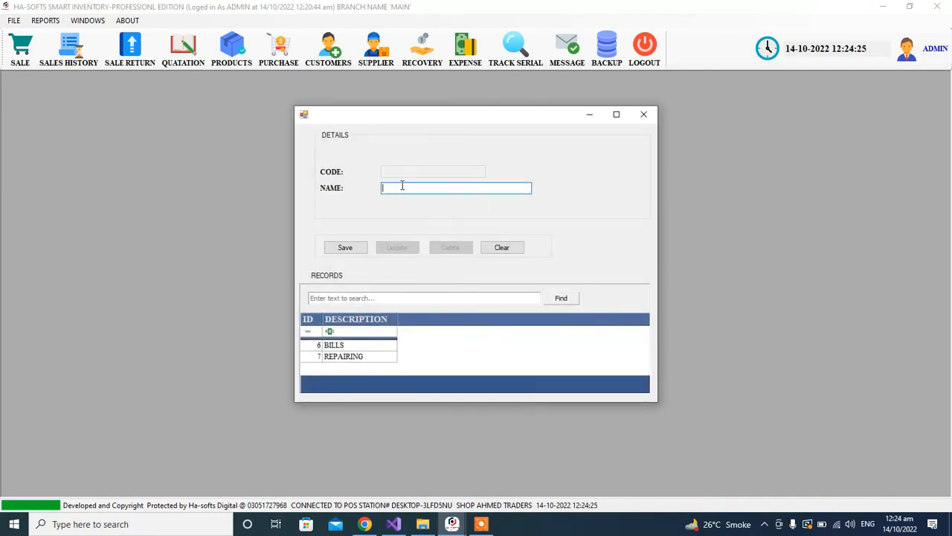
{"action": "type", "text": "RENT"}
{"action": "left_click", "coordinate": [365, 253]}
{"action": "left_click", "coordinate": [513, 304]}
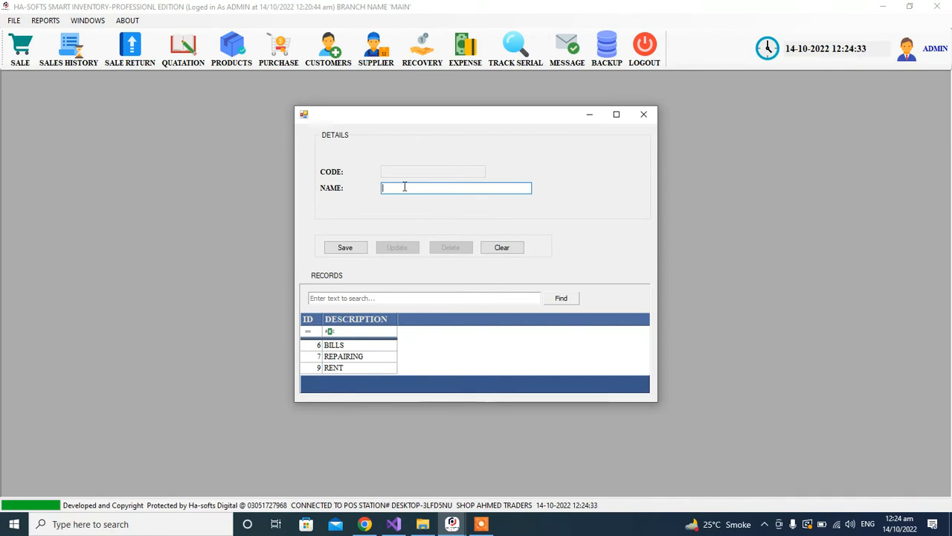
Save TEA as another expense type, check its row, and close the form.
{"action": "type", "text": "TEA"}
{"action": "left_click", "coordinate": [347, 247]}
{"action": "left_click", "coordinate": [513, 304]}
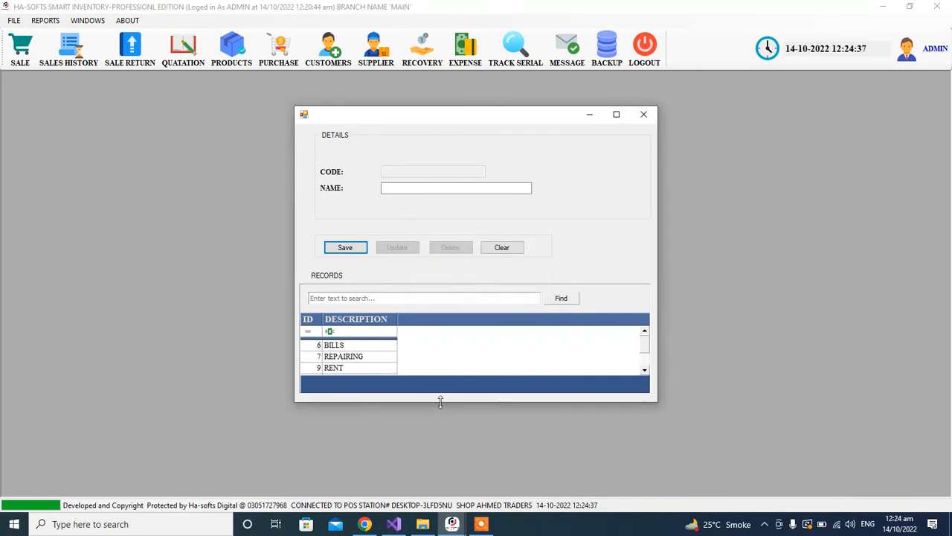
{"action": "left_click_drag", "start_coordinate": [441, 402], "coordinate": [441, 437]}
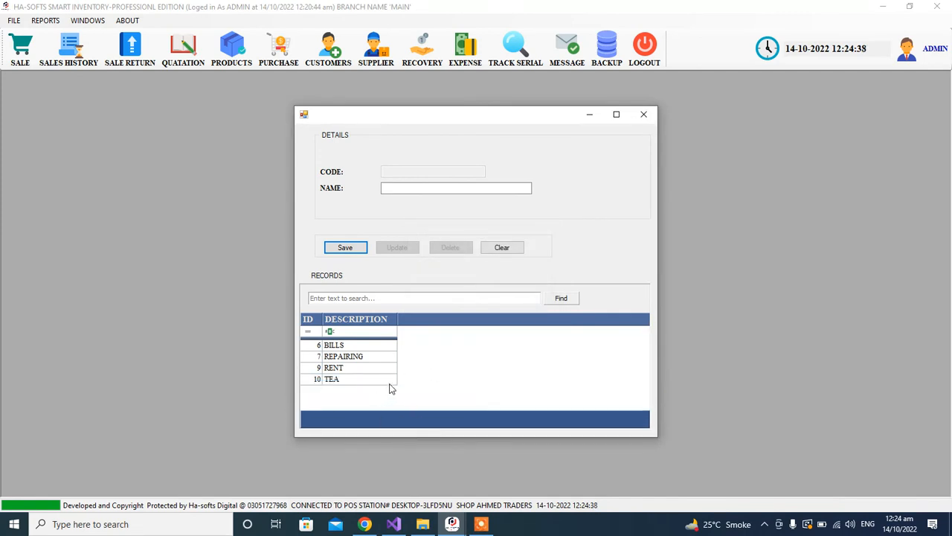
{"action": "left_click", "coordinate": [643, 114]}
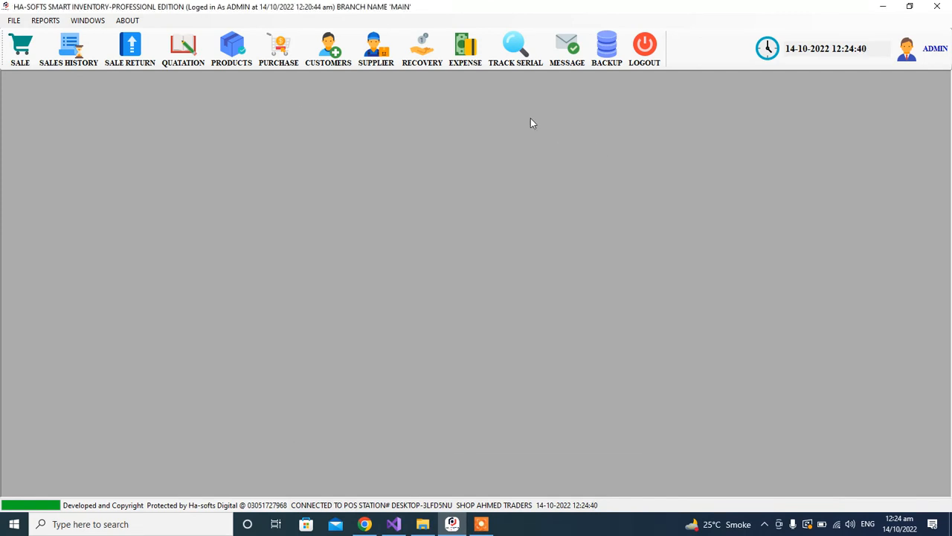
In the Expense Book, start a BILLS expense with an amount of 4000.
{"action": "left_click", "coordinate": [468, 52]}
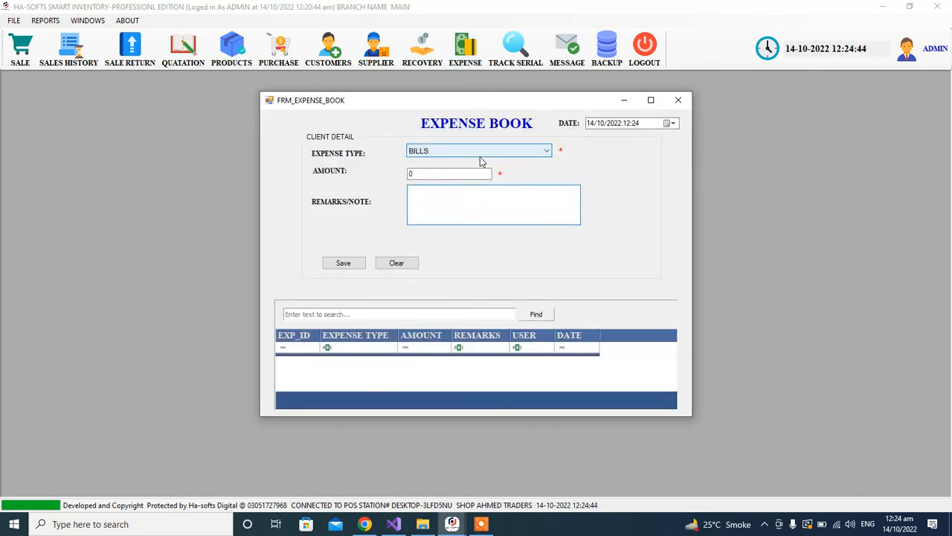
{"action": "left_click", "coordinate": [477, 157]}
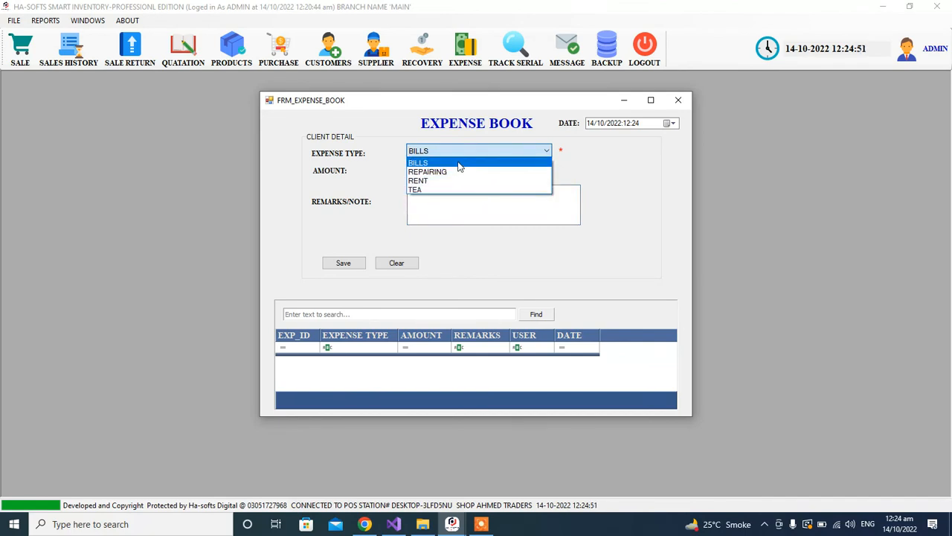
{"action": "left_click", "coordinate": [459, 163]}
{"action": "left_click", "coordinate": [429, 175]}
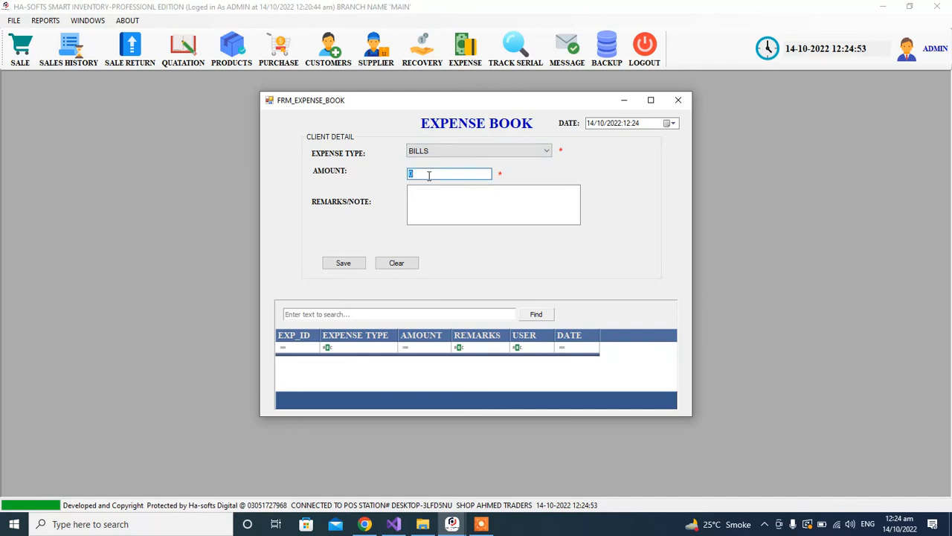
{"action": "type", "text": "4000"}
Add the electricity-bill payment remark with its reference number and save the expense entry.
{"action": "left_click", "coordinate": [444, 205]}
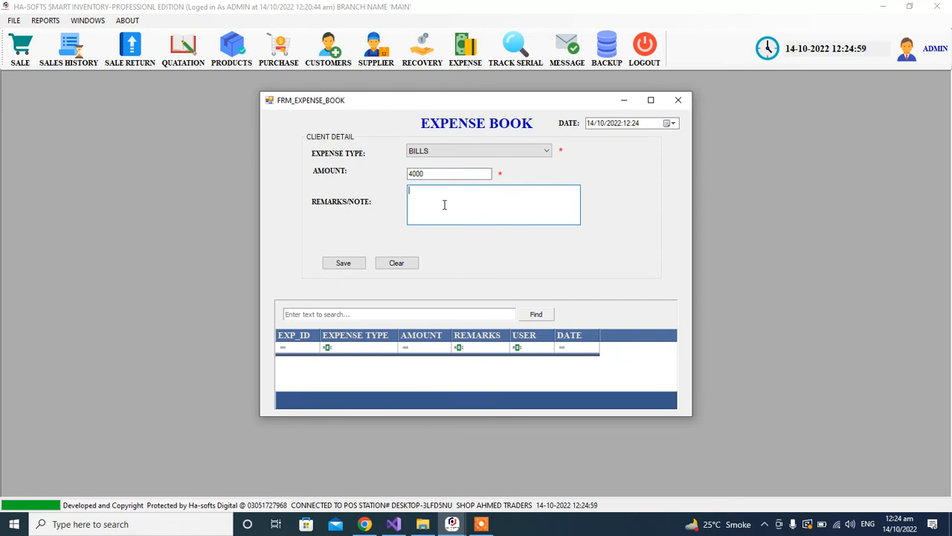
{"action": "type", "text": "BIJLI KA BILL ADA KIYA HAI REF RERER"}
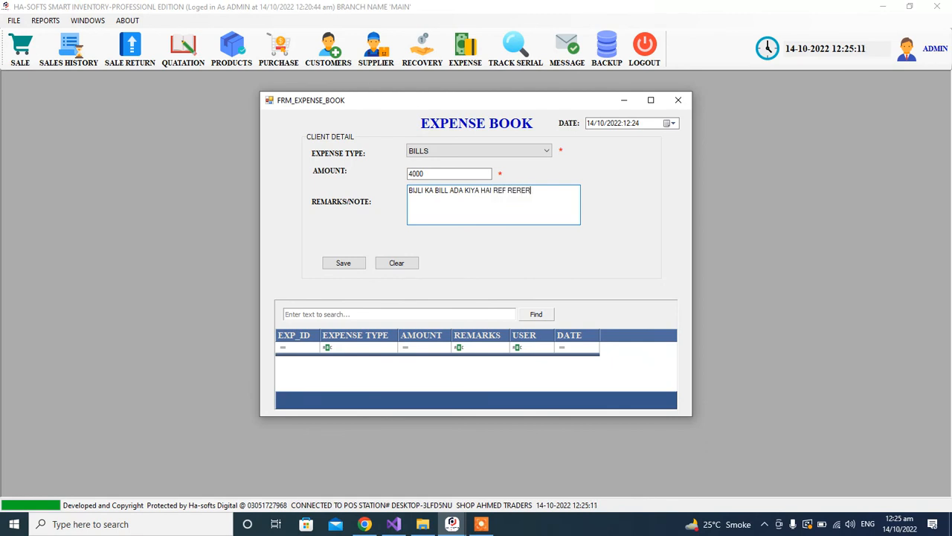
{"action": "key", "text": "BackSpace"}
{"action": "key", "text": "BackSpace"}
{"action": "key", "text": "BackSpace"}
{"action": "key", "text": "BackSpace"}
{"action": "type", "text": "455656565656565"}
{"action": "left_click", "coordinate": [342, 263]}
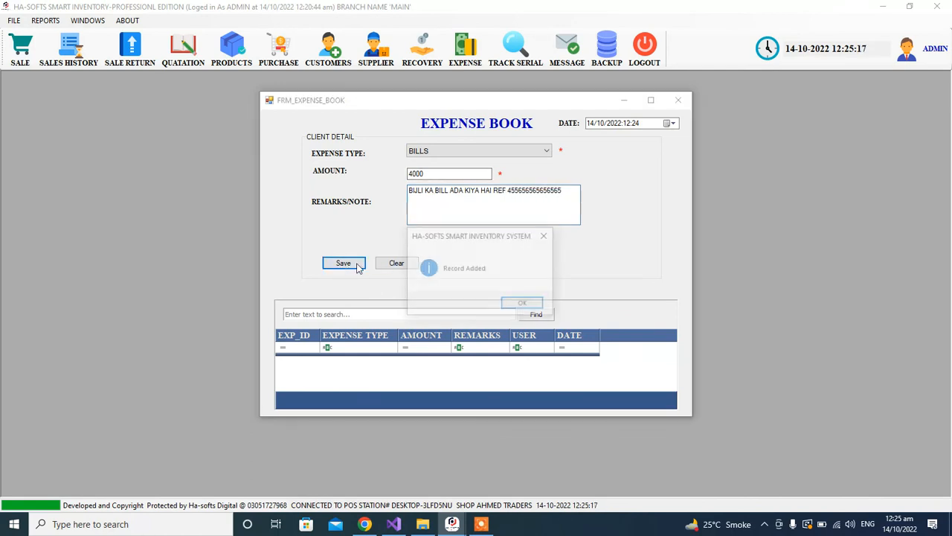
{"action": "left_click", "coordinate": [524, 304]}
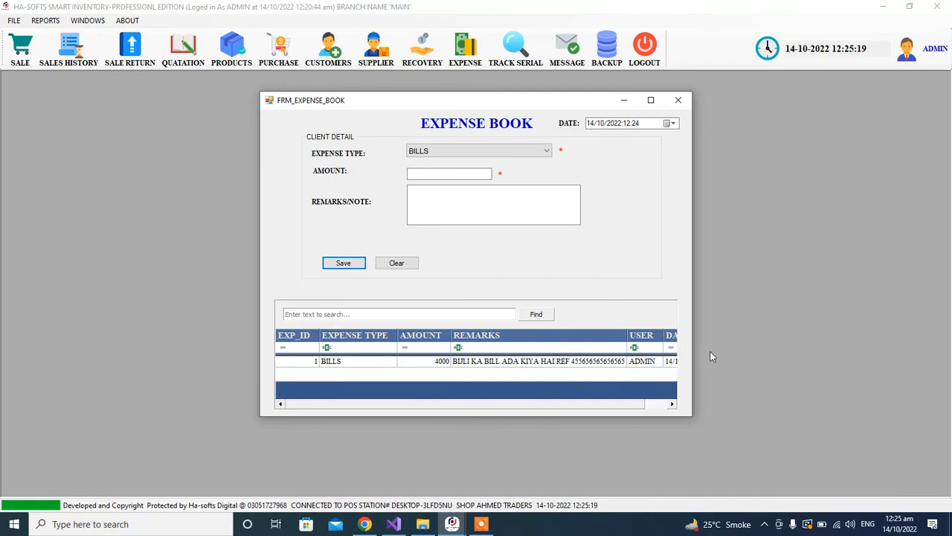
Save a TEA expense of 100 with remark 'GUEST AYA THA', then close the Expense Book.
{"action": "left_click_drag", "start_coordinate": [695, 336], "coordinate": [736, 335]}
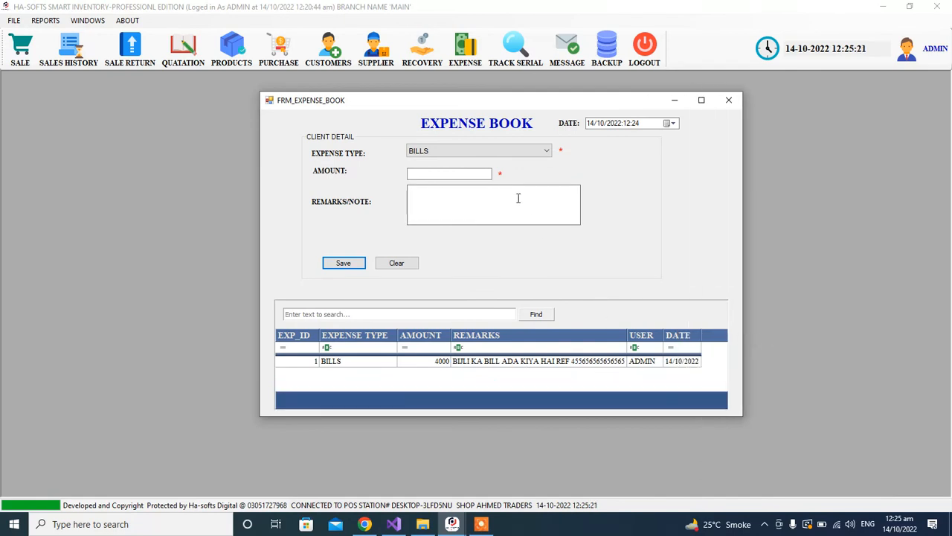
{"action": "left_click", "coordinate": [419, 154]}
{"action": "left_click", "coordinate": [445, 190]}
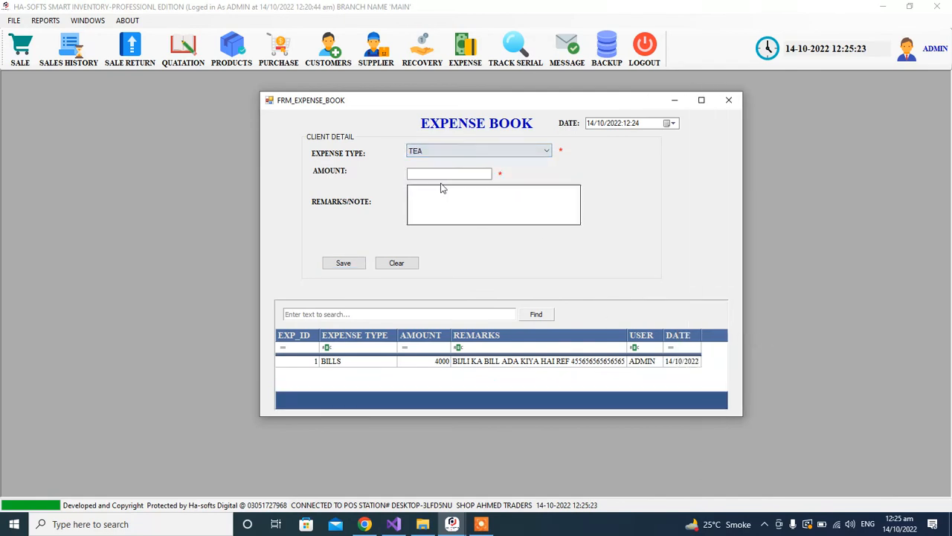
{"action": "left_click", "coordinate": [436, 174]}
{"action": "type", "text": "100"}
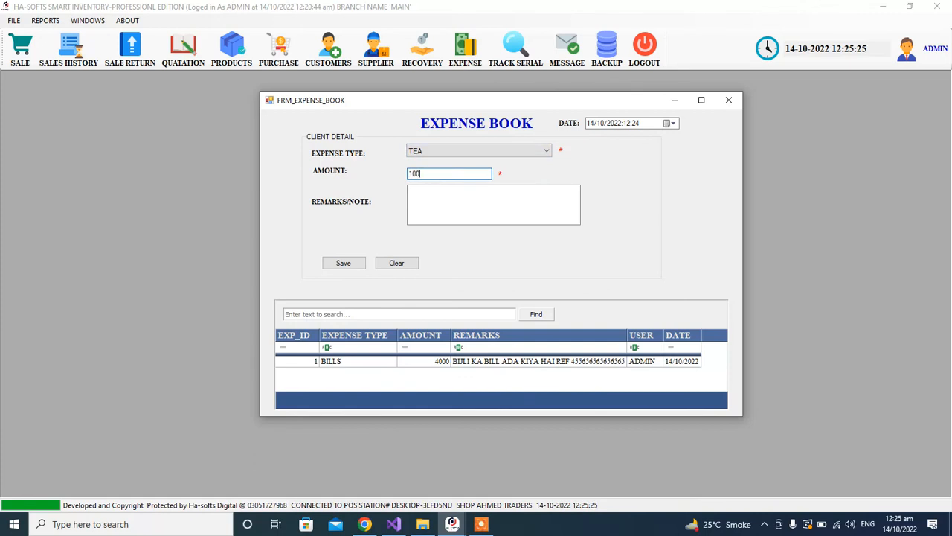
{"action": "left_click", "coordinate": [444, 210]}
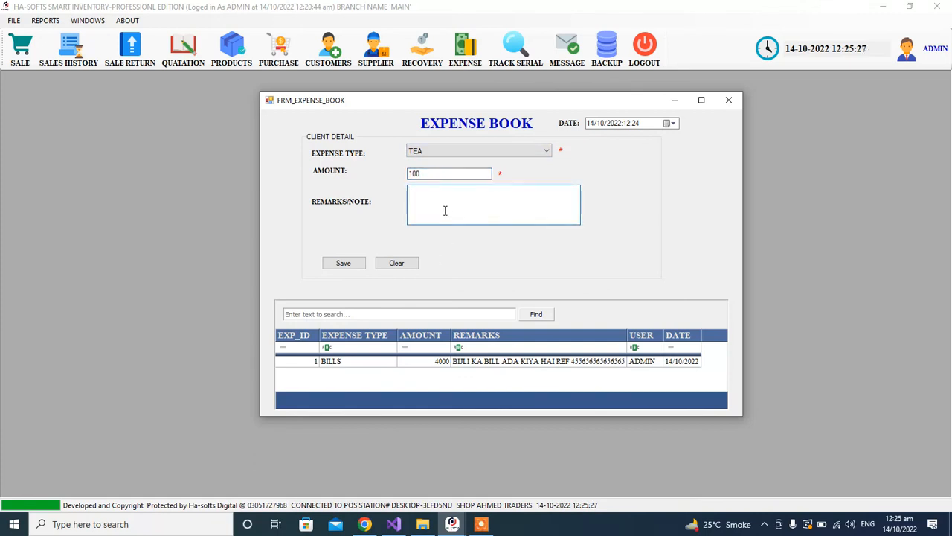
{"action": "type", "text": "GUEST AYA THA"}
{"action": "left_click", "coordinate": [360, 266]}
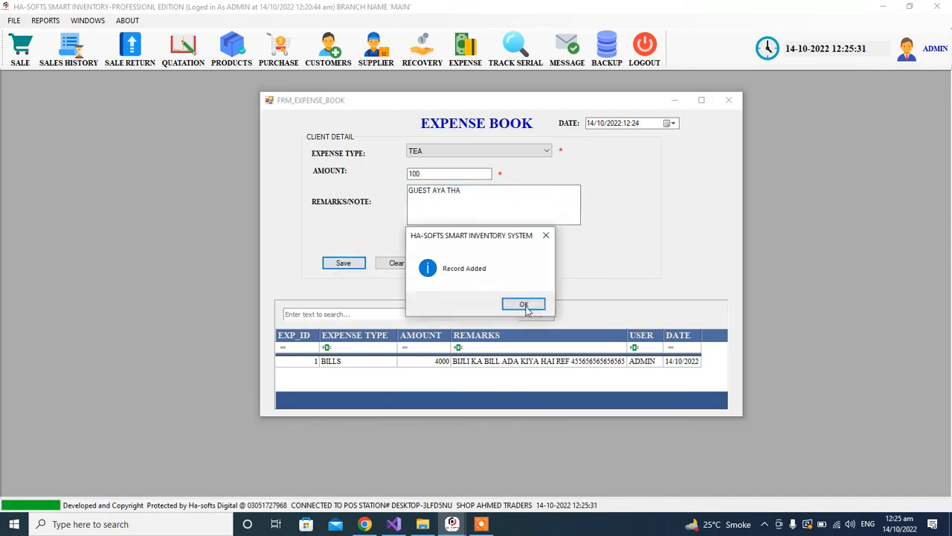
{"action": "left_click", "coordinate": [527, 305]}
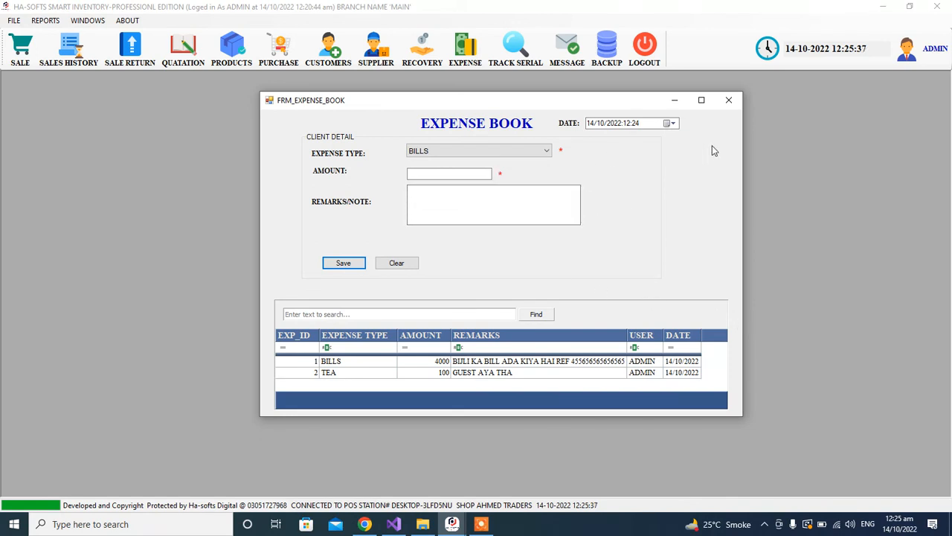
{"action": "left_click", "coordinate": [728, 100]}
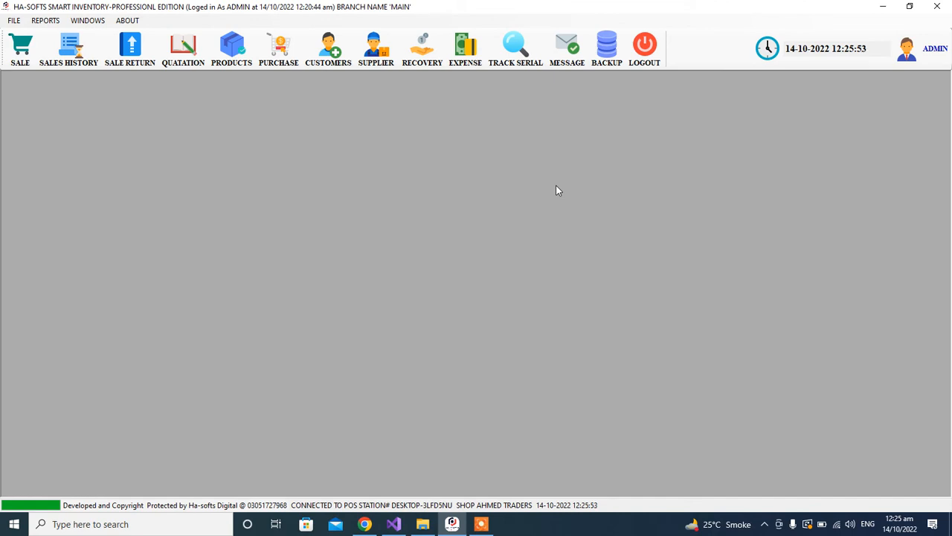
{"action": "left_click", "coordinate": [482, 524]}
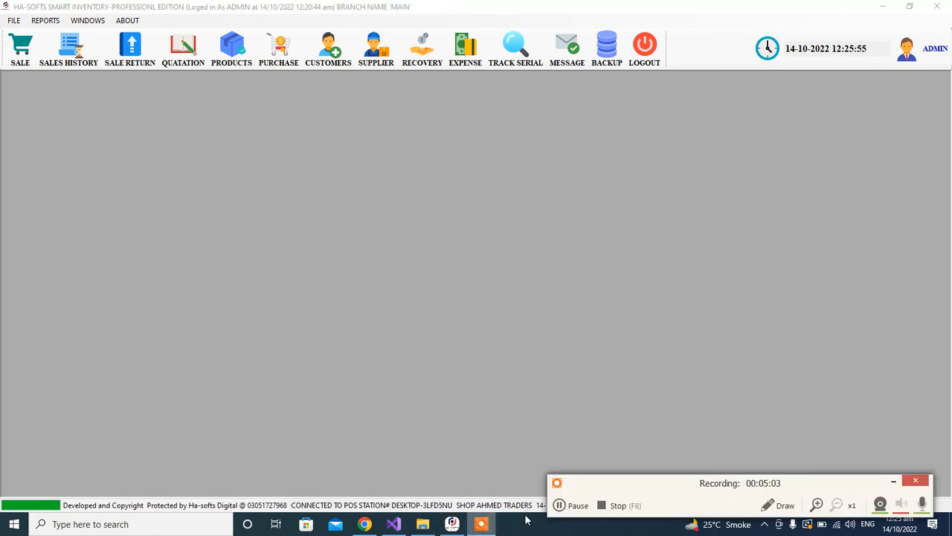